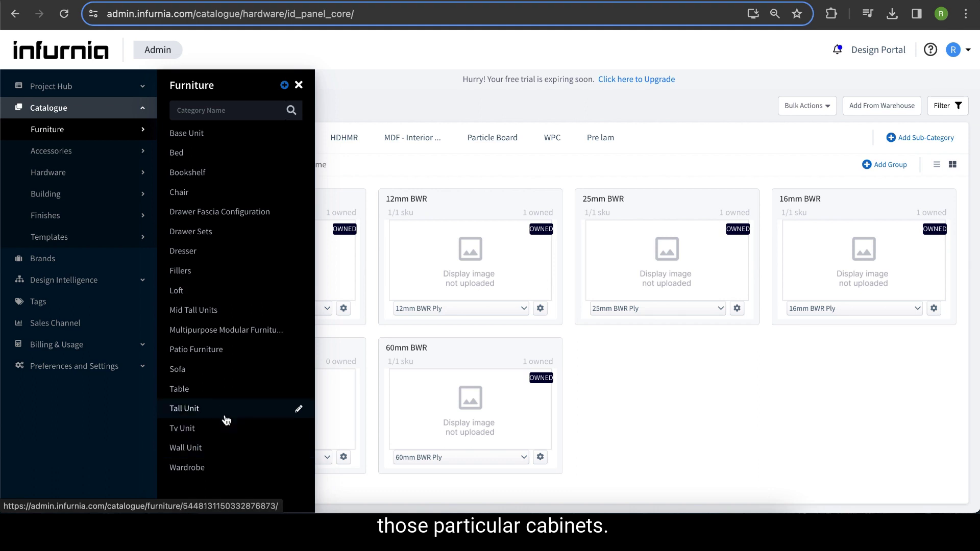
# - Open the Appliance Units sub-category of the Tall Unit furniture catalogue and browse its groups
pyautogui.click(184, 408)
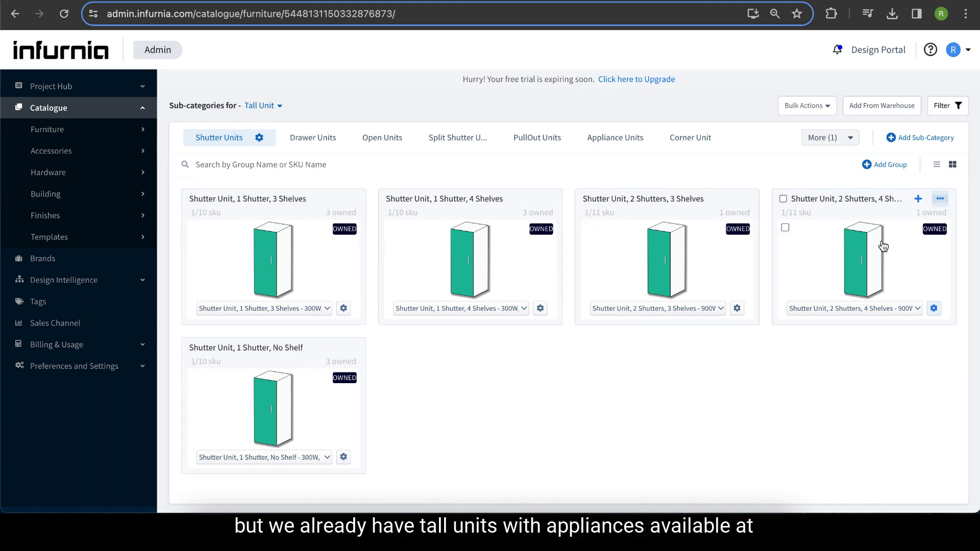
pyautogui.click(605, 138)
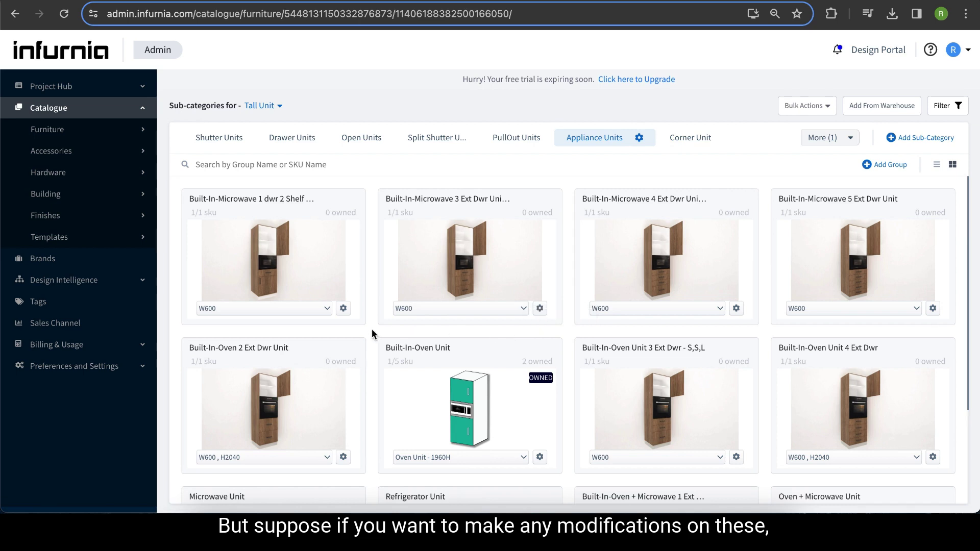
pyautogui.scroll(-1, 345, 331)
pyautogui.moveTo(356, 330)
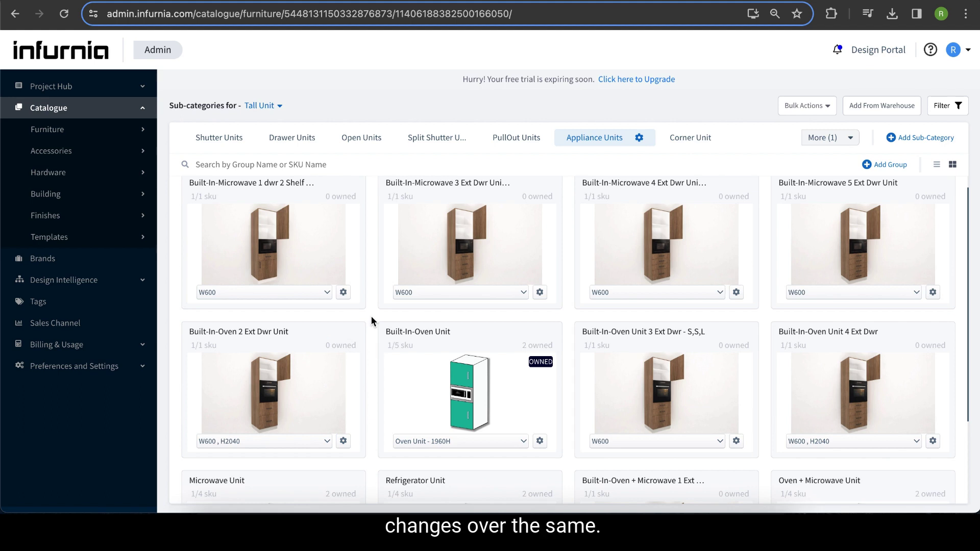
pyautogui.scroll(1, 370, 320)
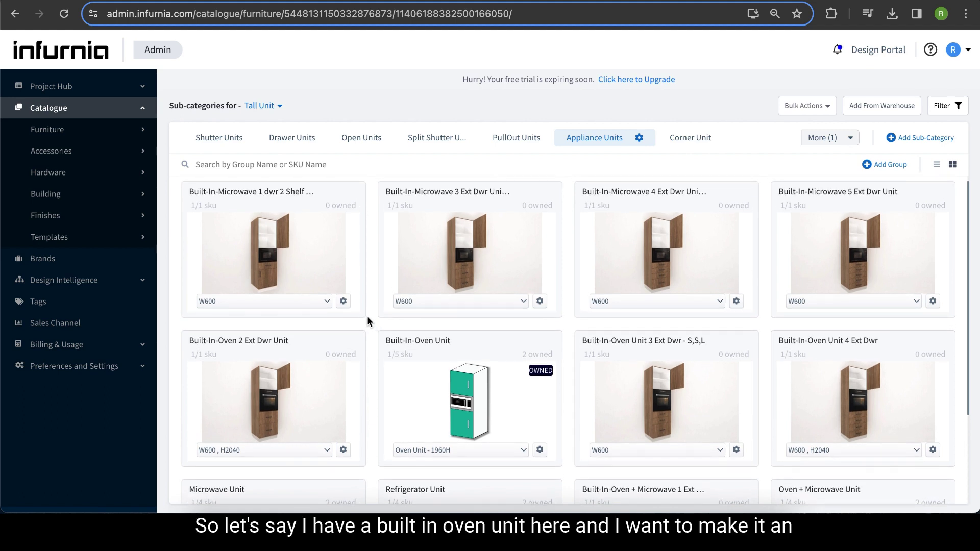
pyautogui.scroll(-1, 547, 339)
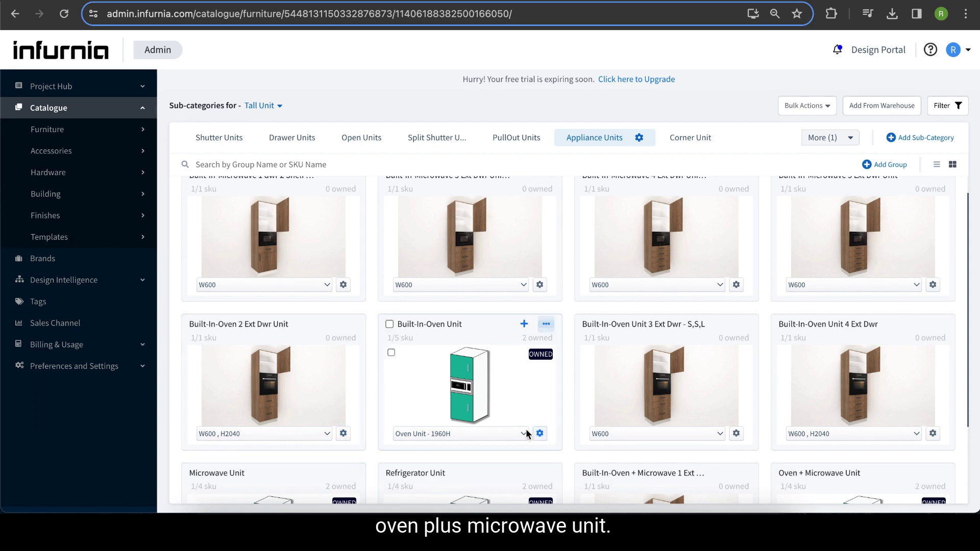
# - Open the SKU structure of the Built-In-Oven Unit's Oven Unit - 1960H SKU for editing
pyautogui.click(436, 433)
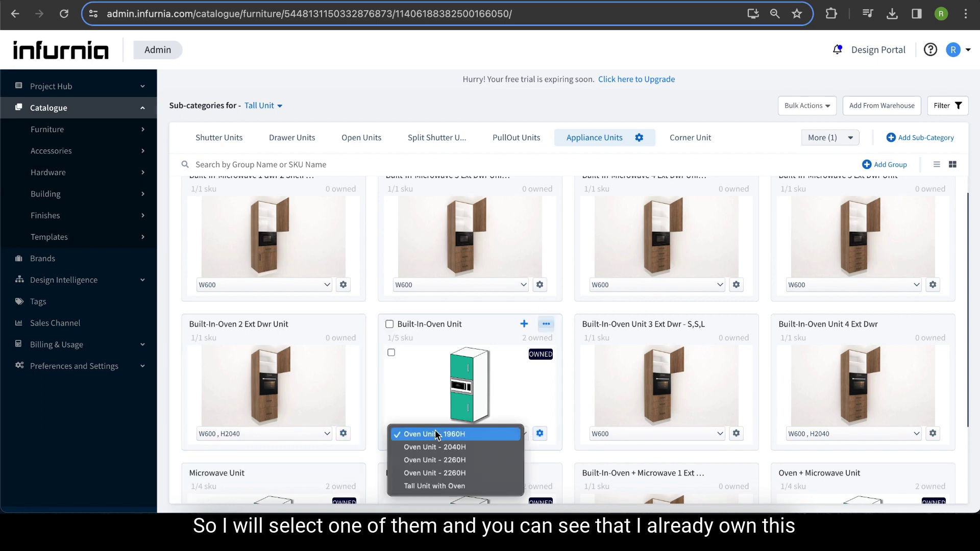
pyautogui.click(464, 435)
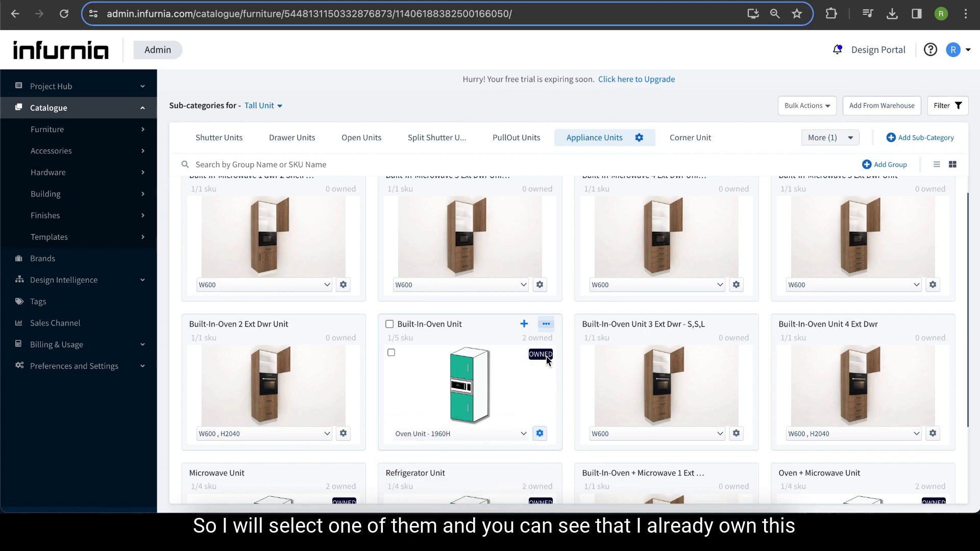
pyautogui.click(494, 438)
pyautogui.click(538, 435)
pyautogui.click(538, 434)
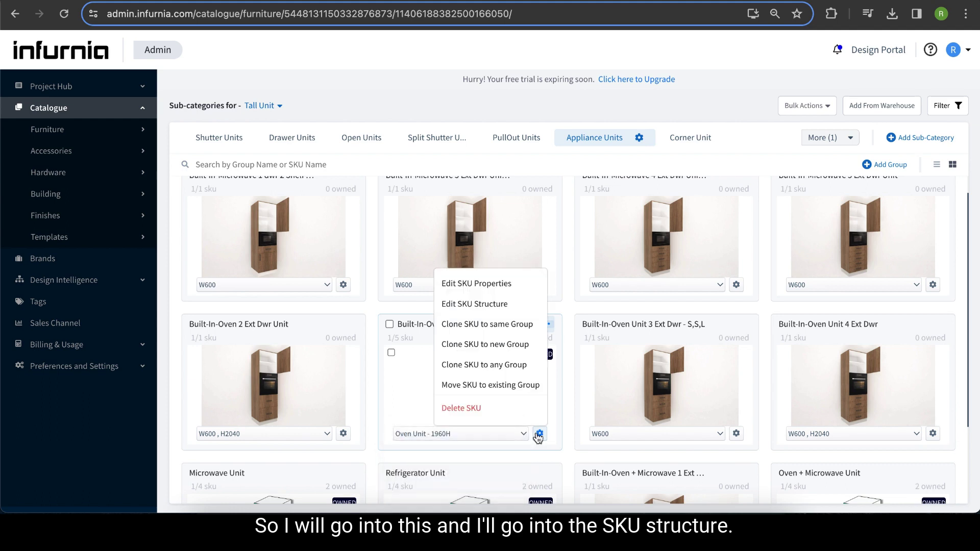
pyautogui.click(514, 304)
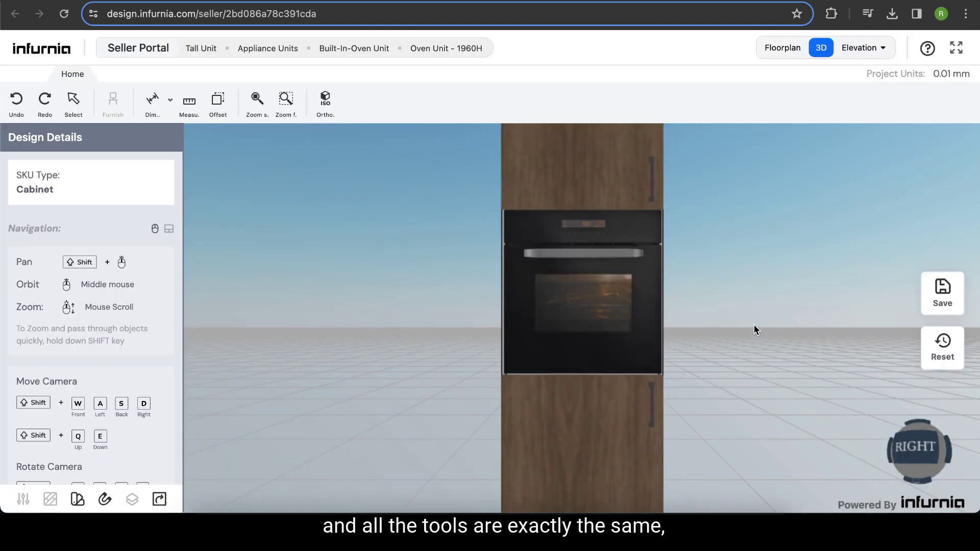
# - Select the cabinet and open its lower shutter
pyautogui.moveTo(754, 327); pyautogui.dragTo(697, 353, button='middle')
pyautogui.scroll(-5, 697, 351)
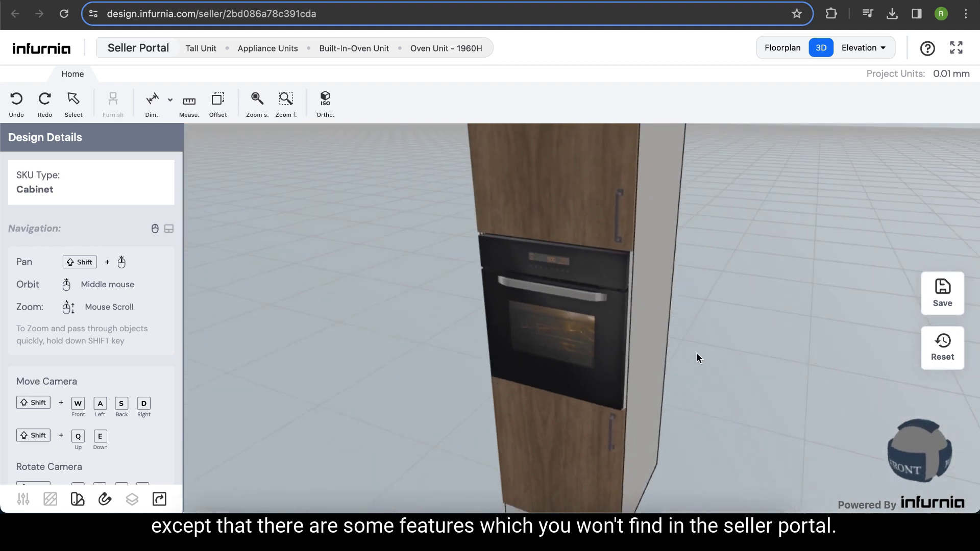
pyautogui.scroll(3, 706, 341)
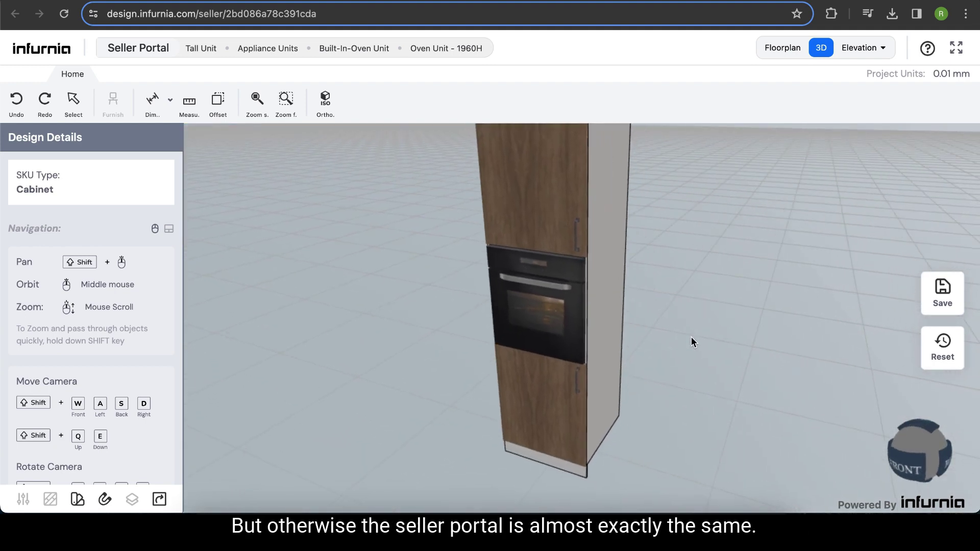
pyautogui.scroll(-3, 691, 338)
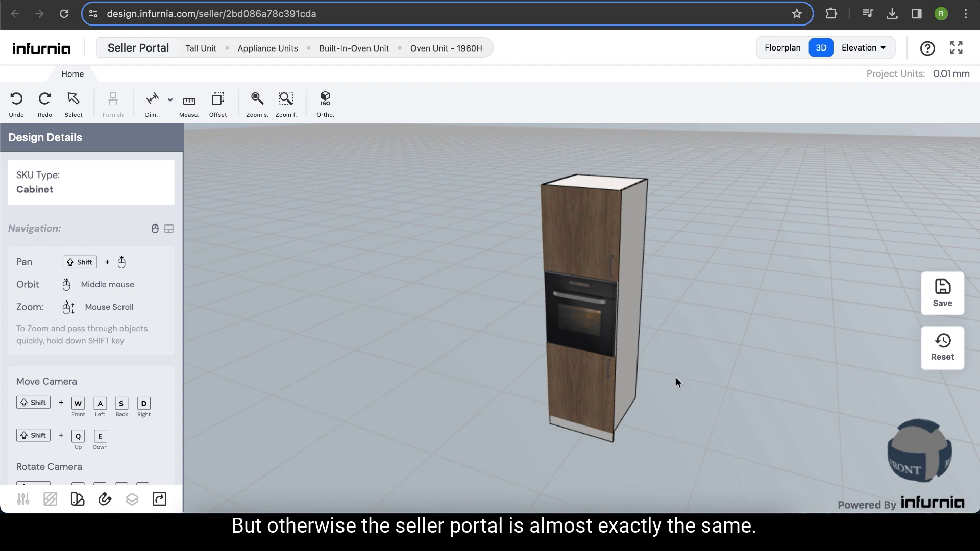
pyautogui.keyDown('shift'); pyautogui.moveTo(676, 378); pyautogui.dragTo(656, 361, button='middle'); pyautogui.keyUp('shift')
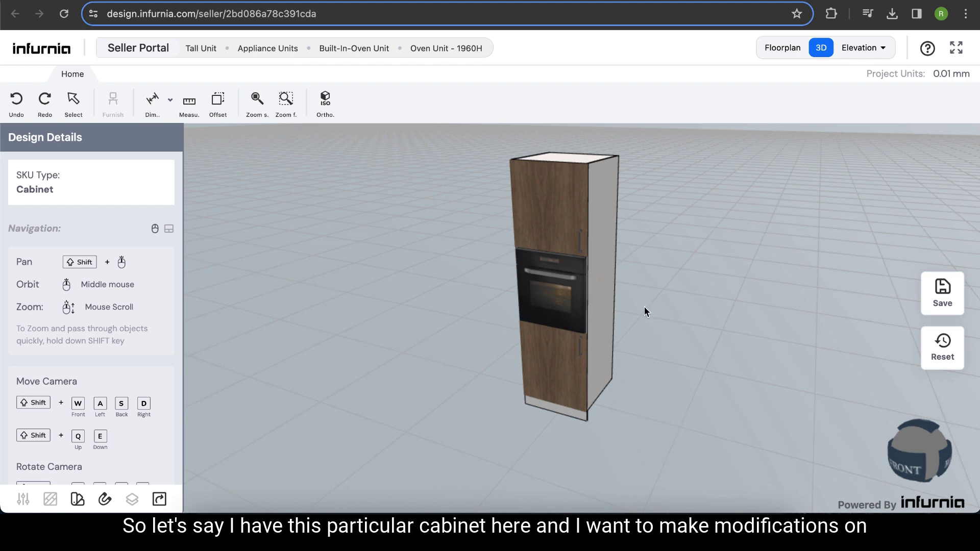
pyautogui.click(565, 353)
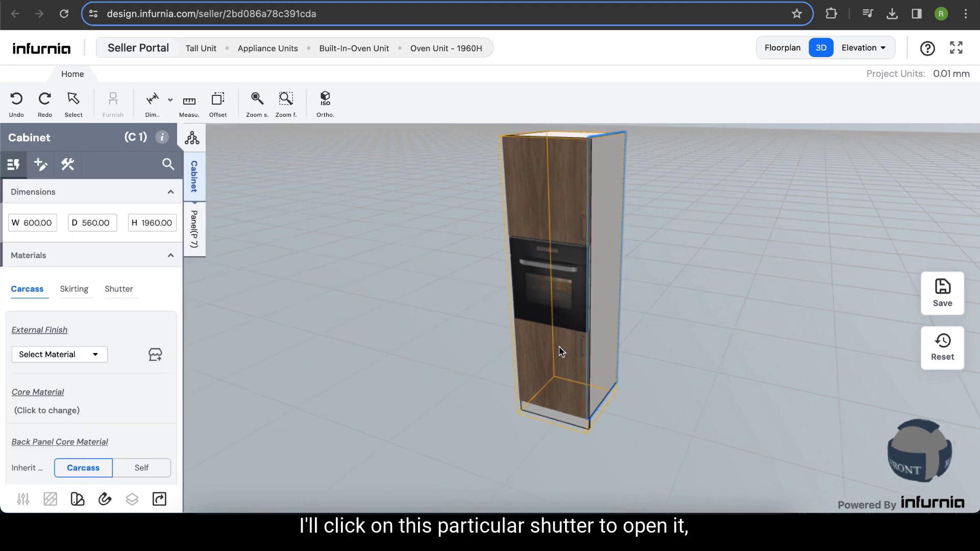
pyautogui.click(559, 351)
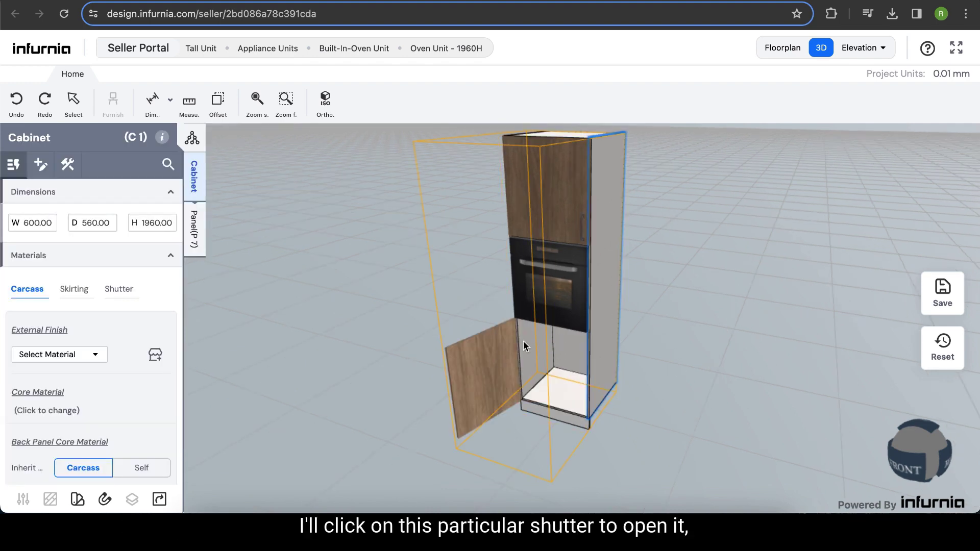
# - Set the height of the lower compartment's partition to 600
pyautogui.scroll(3, 553, 357)
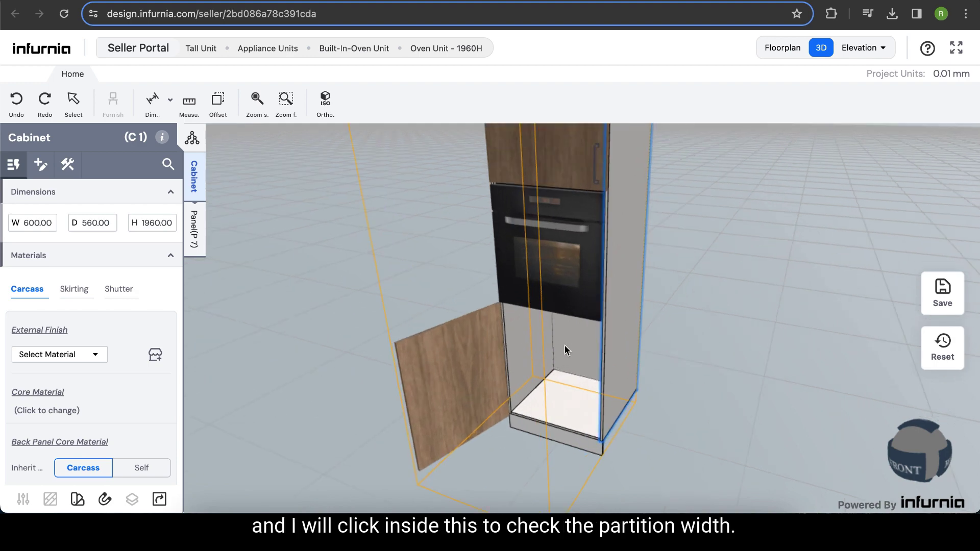
pyautogui.click(564, 350)
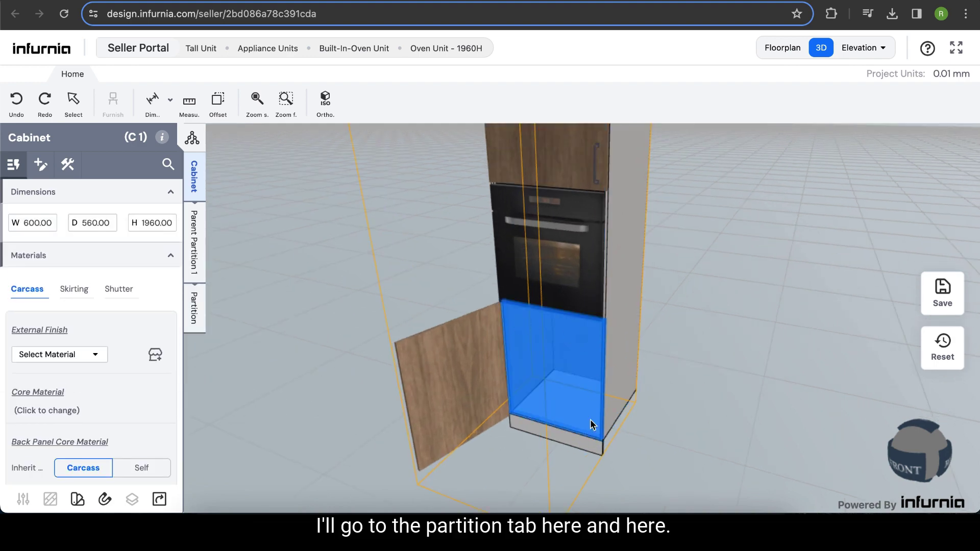
pyautogui.click(193, 319)
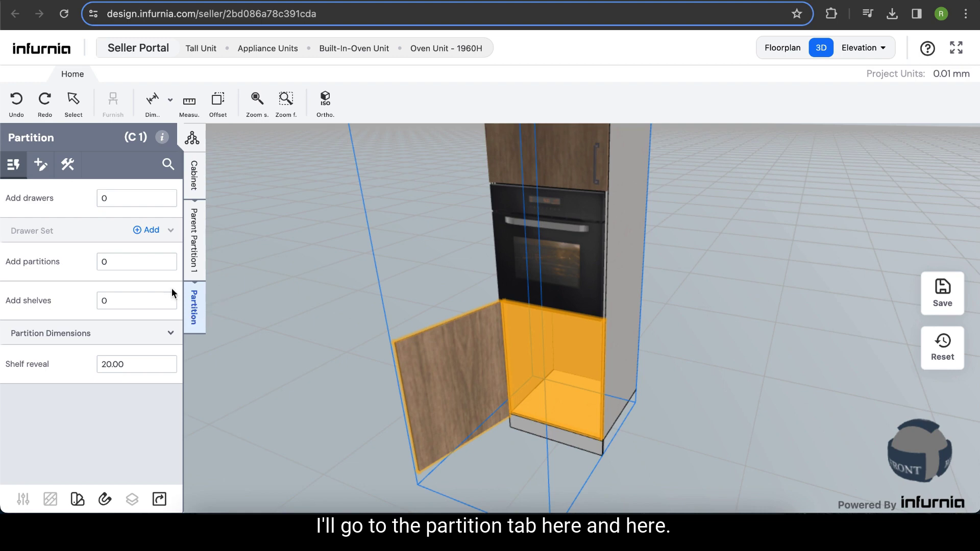
pyautogui.click(101, 339)
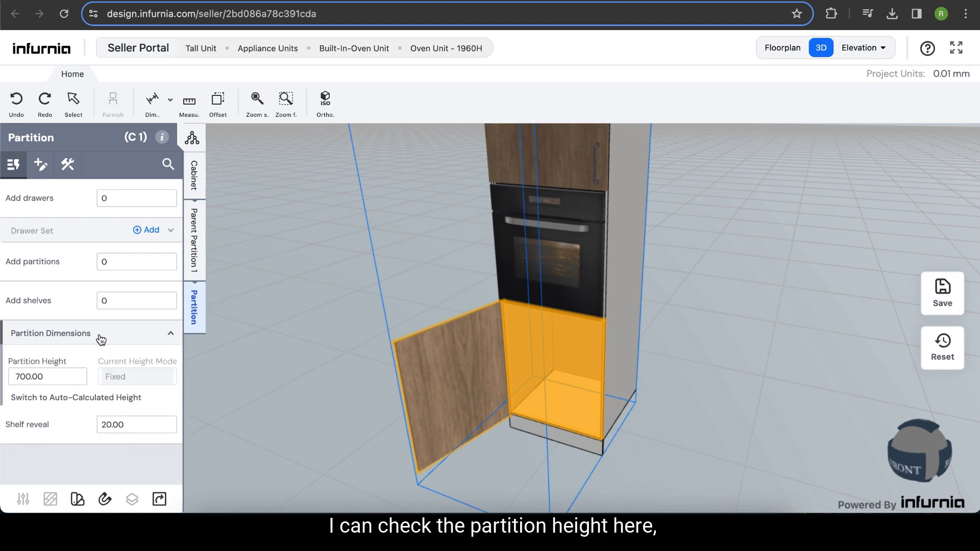
pyautogui.click(27, 376)
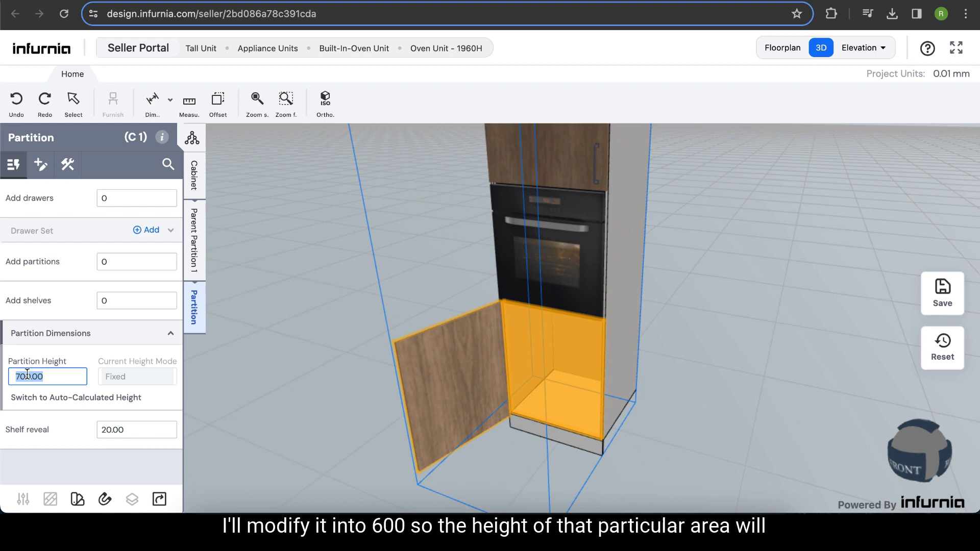
pyautogui.write('6')
pyautogui.press('Return')
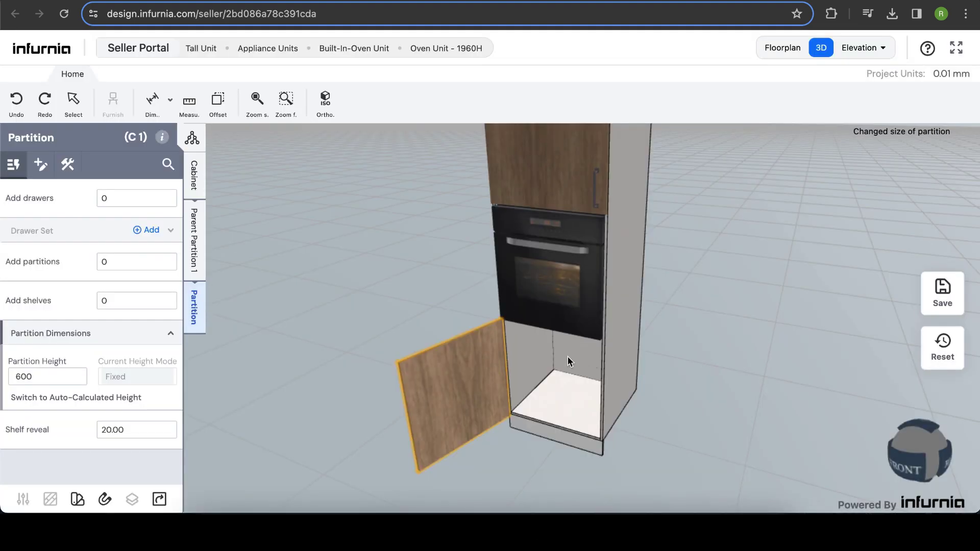
# - Select the oven's partition and view its partition dimensions
pyautogui.click(553, 318)
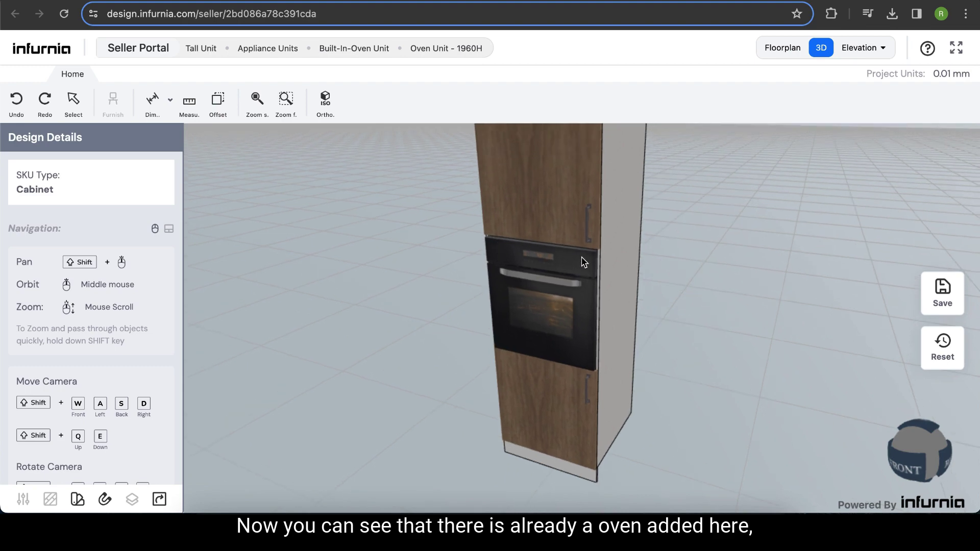
pyautogui.click(558, 305)
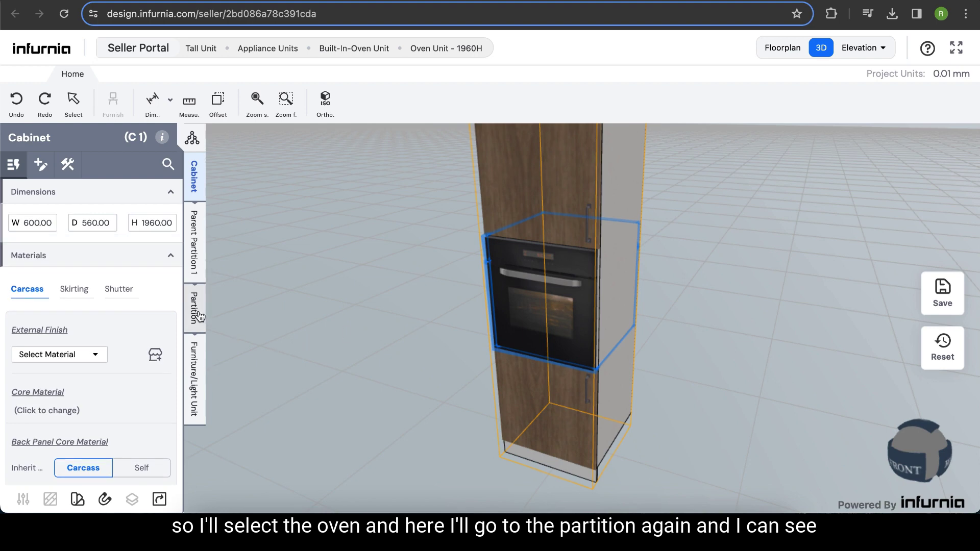
pyautogui.click(198, 315)
pyautogui.click(121, 359)
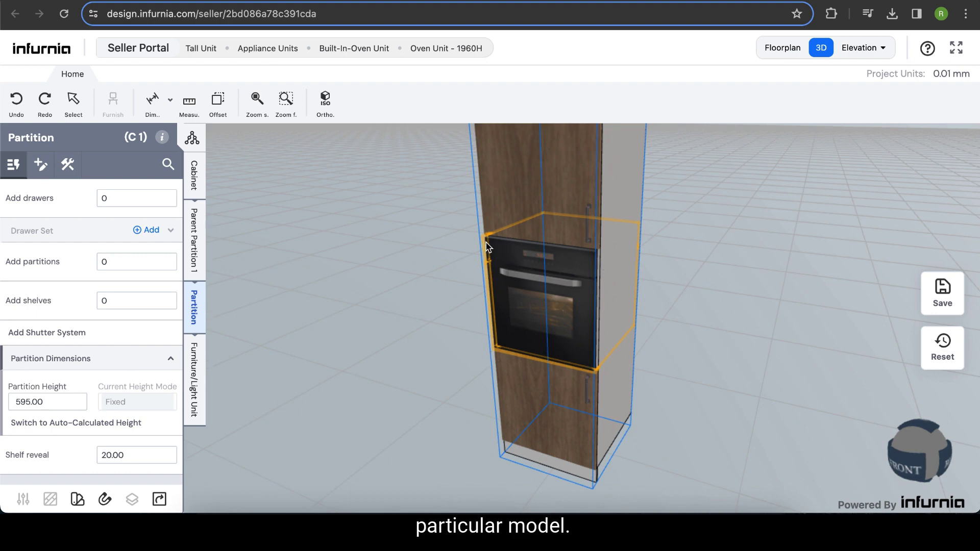
# - Open the upper compartment's shutter and remove it through its shutter system
pyautogui.moveTo(765, 288); pyautogui.dragTo(767, 335, button='right')
pyautogui.doubleClick(587, 220)
pyautogui.moveTo(712, 245); pyautogui.dragTo(708, 268, button='right')
pyautogui.click(533, 250)
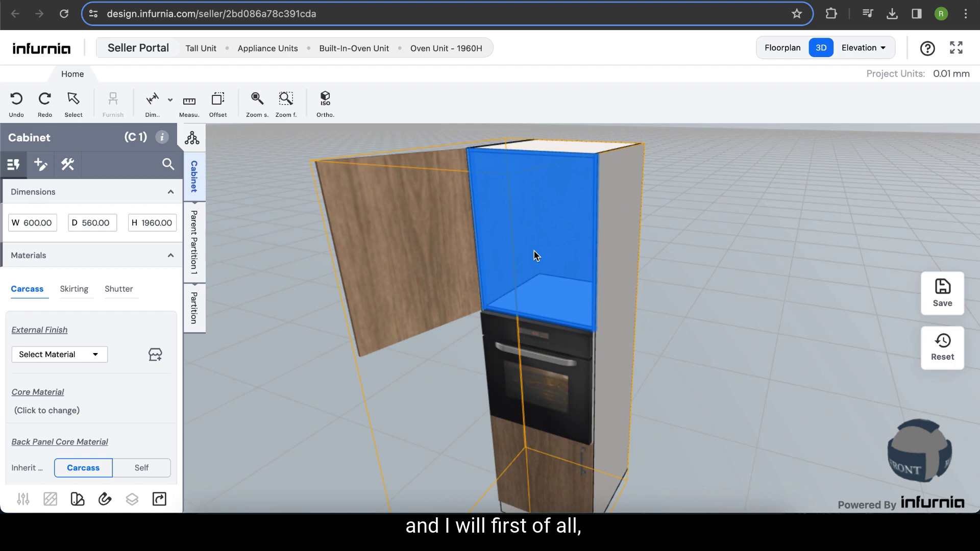
pyautogui.click(401, 249)
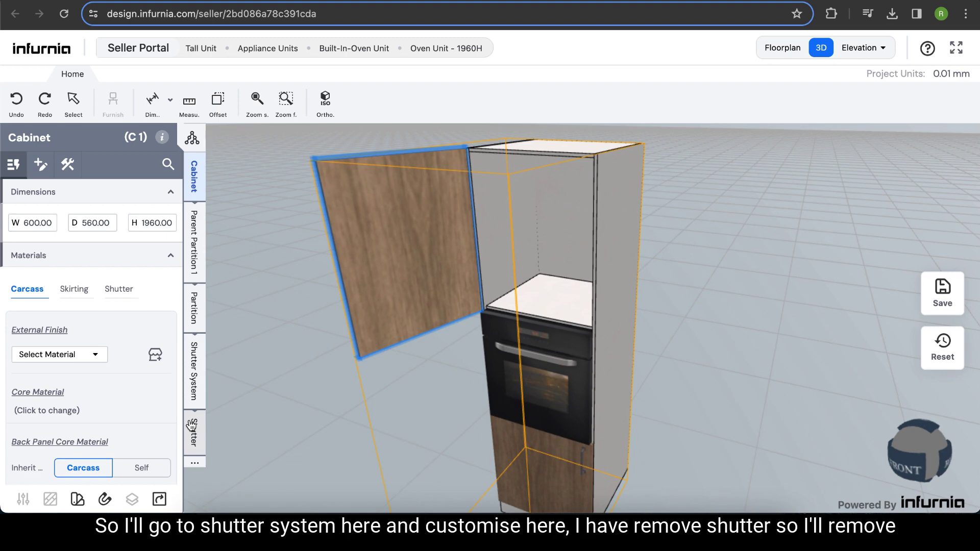
pyautogui.click(195, 389)
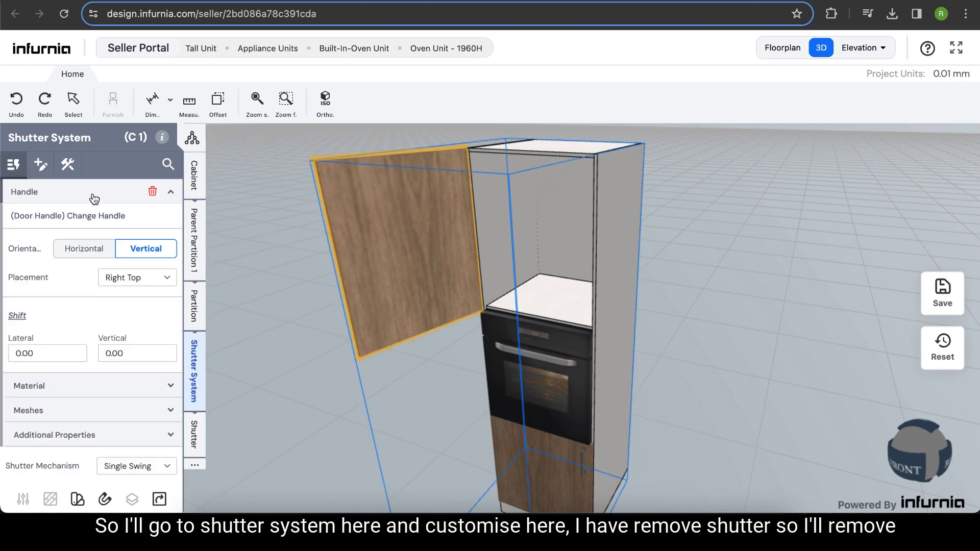
pyautogui.click(40, 164)
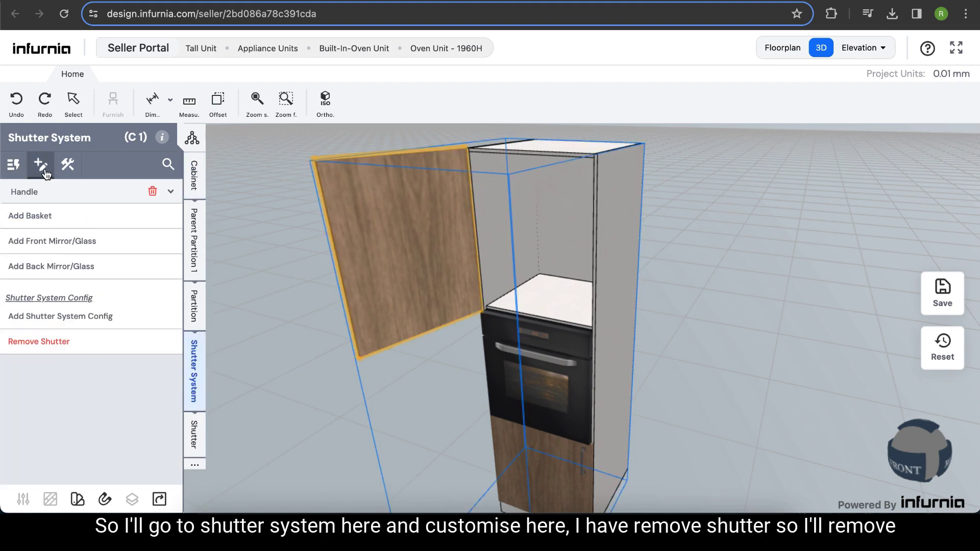
pyautogui.click(47, 349)
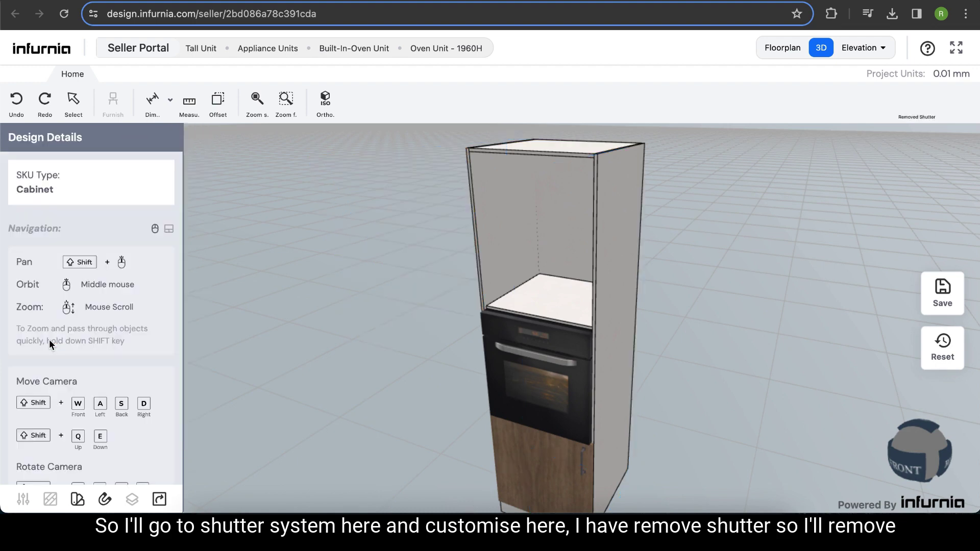
# - Add one shelf to the upper compartment above the oven
pyautogui.click(527, 211)
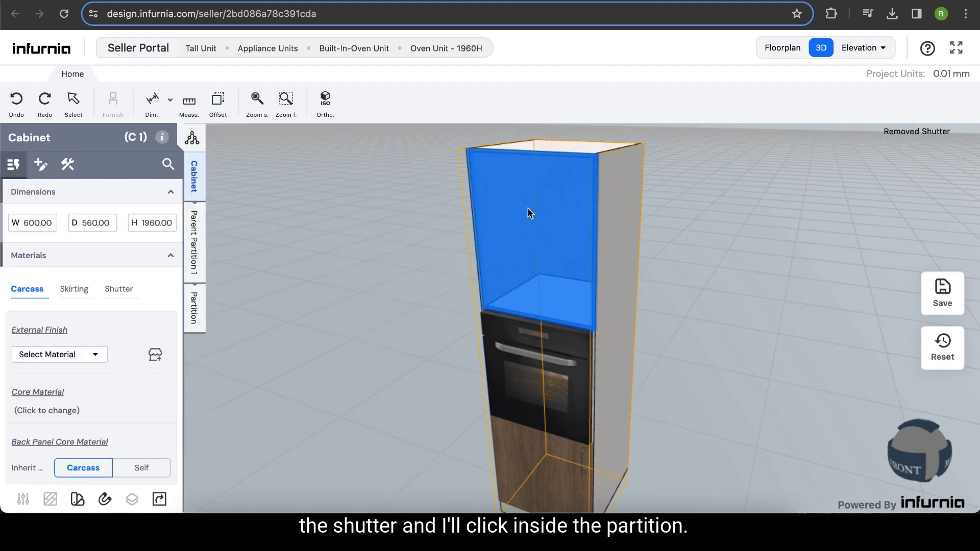
pyautogui.click(195, 307)
pyautogui.click(112, 300)
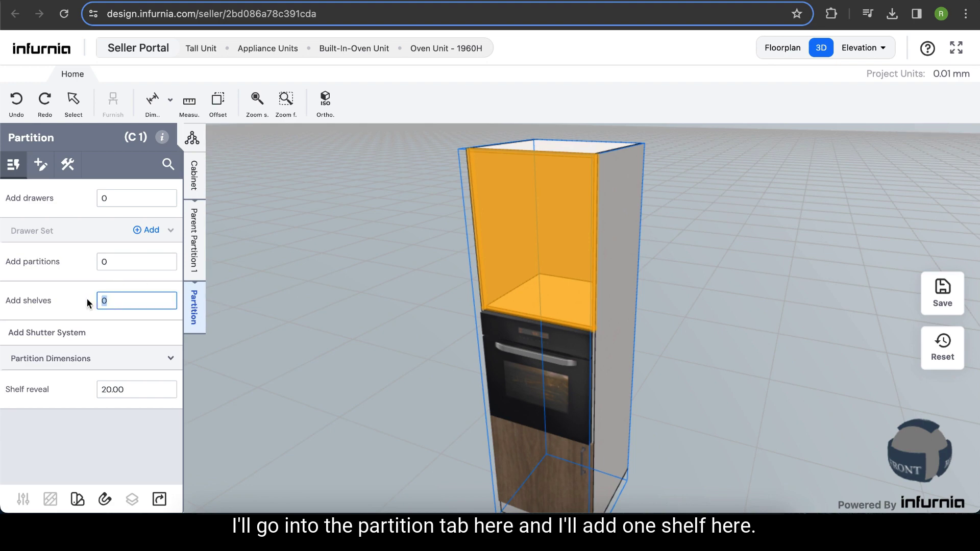
pyautogui.write('1')
pyautogui.press('Return')
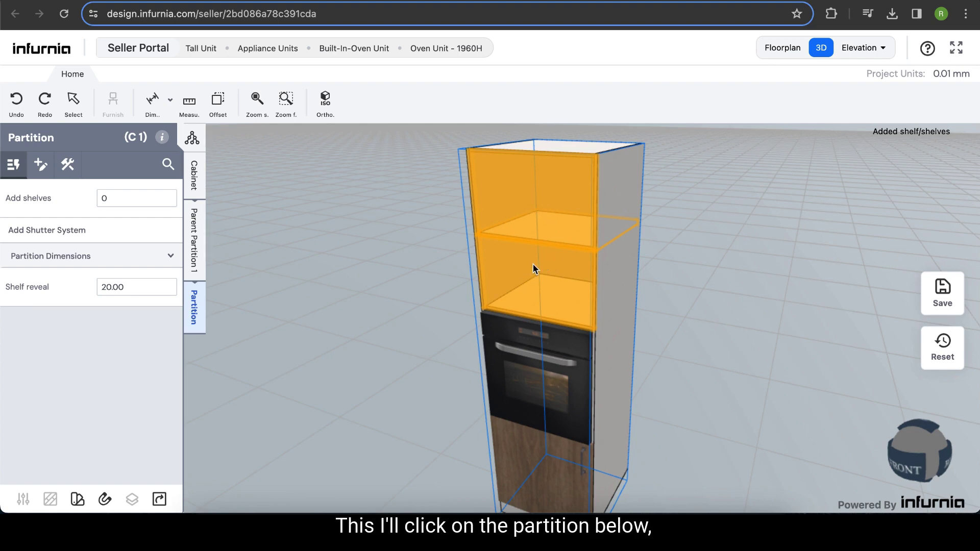
# - Set the partition height of the compartment directly above the oven to 380
pyautogui.click(533, 269)
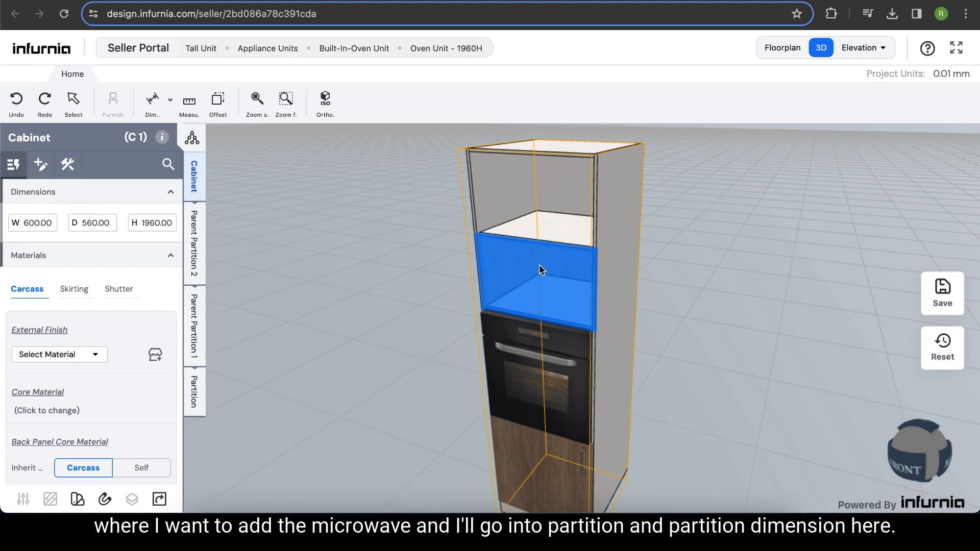
pyautogui.click(199, 399)
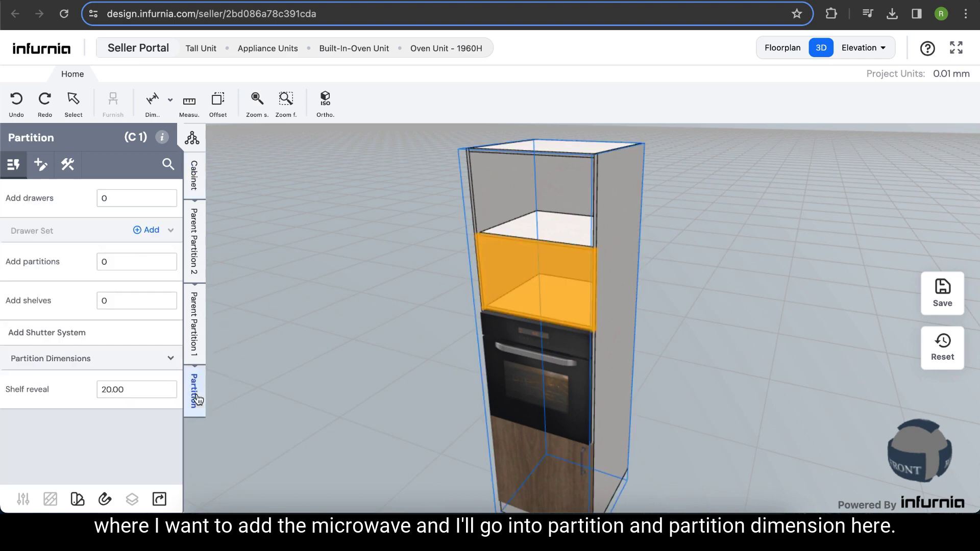
pyautogui.click(63, 365)
pyautogui.doubleClick(23, 401)
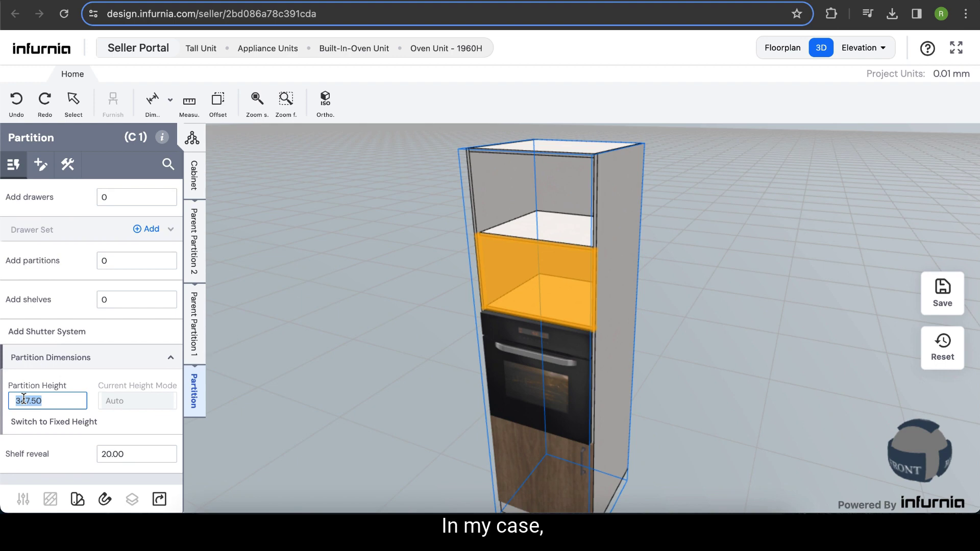
pyautogui.write('38')
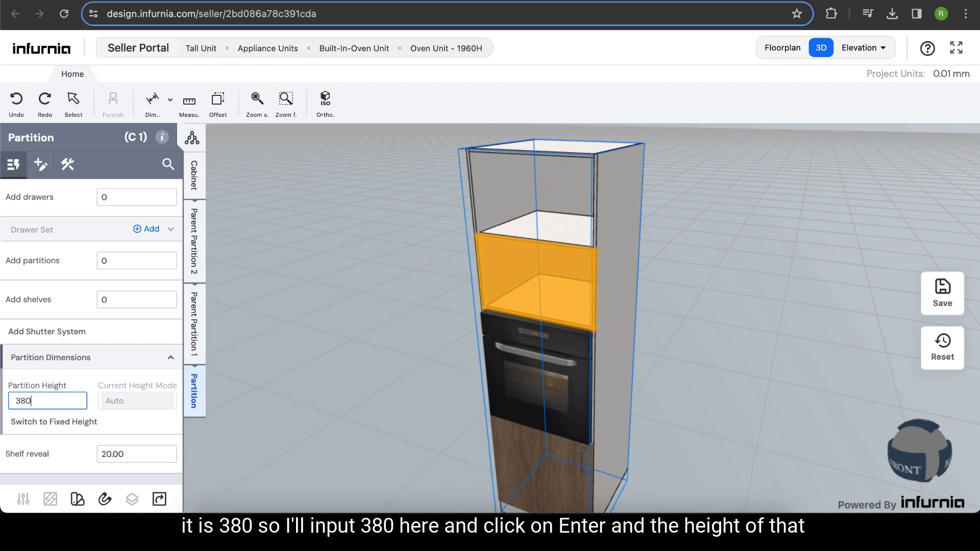
pyautogui.write('0')
pyautogui.press('Return')
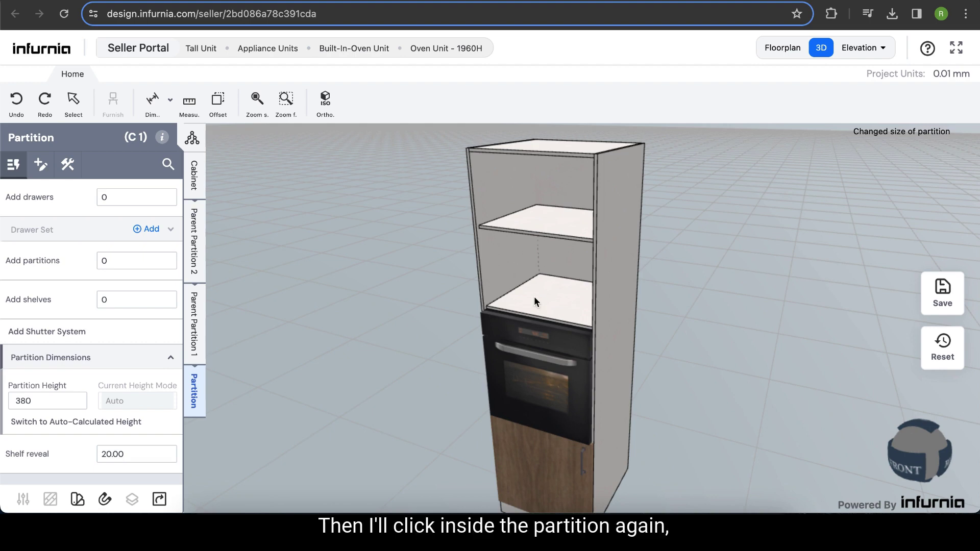
# - Add the Radianz built-in microwave as a built-in appliance in the compartment above the oven
pyautogui.click(540, 252)
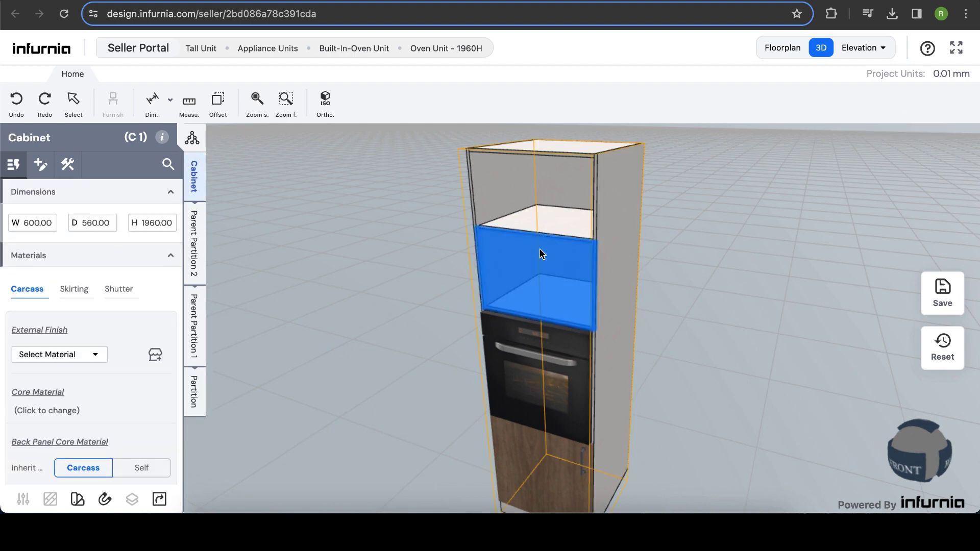
pyautogui.click(194, 391)
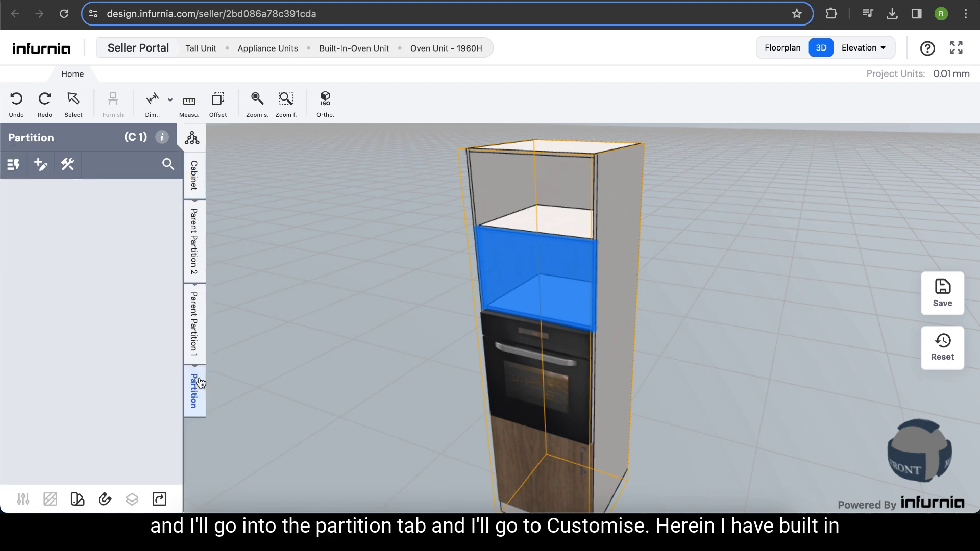
pyautogui.click(40, 165)
pyautogui.click(41, 170)
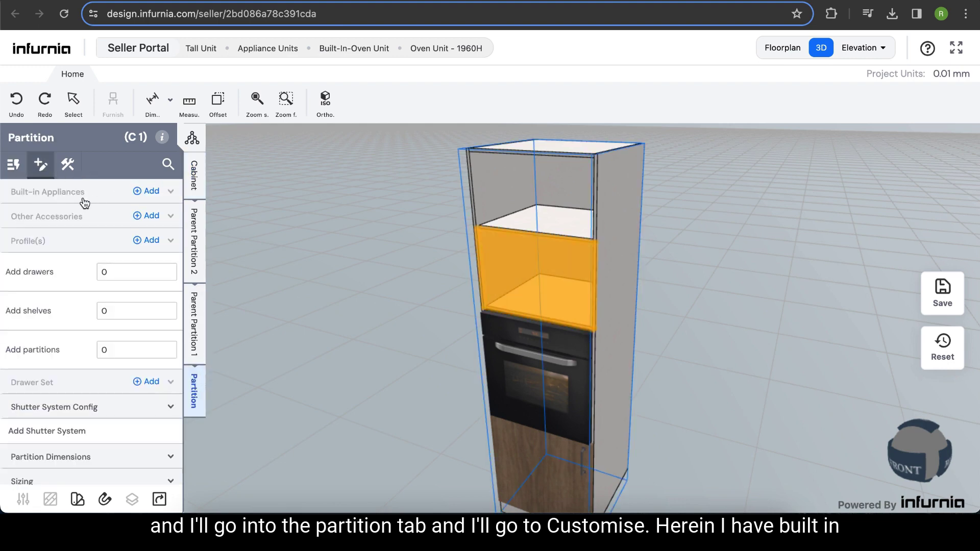
pyautogui.click(151, 192)
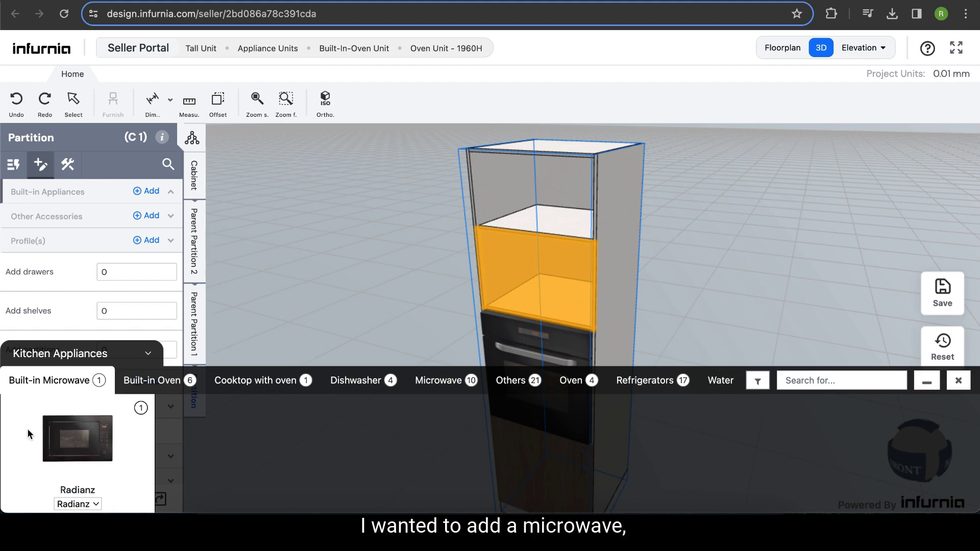
pyautogui.click(95, 432)
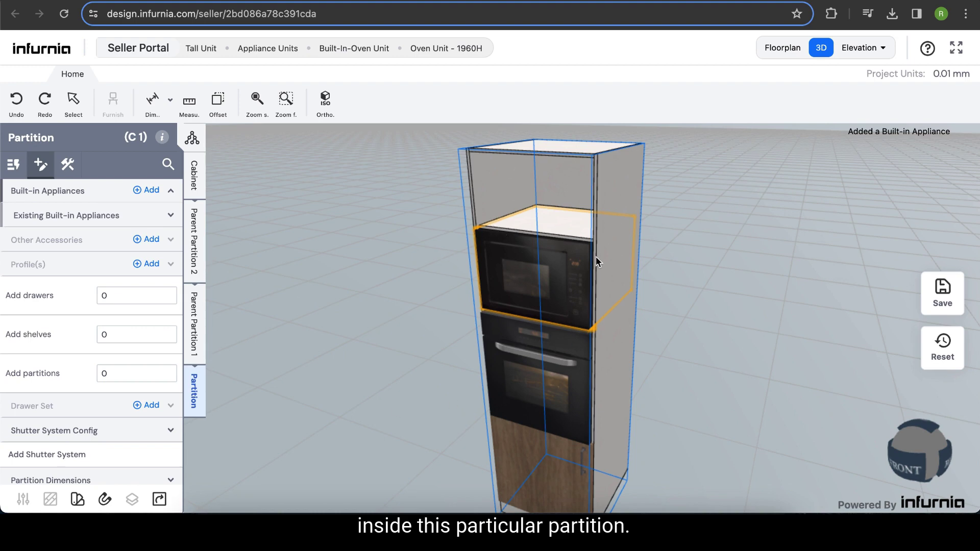
# - Add a shutter system to the top compartment of the unit
pyautogui.click(538, 172)
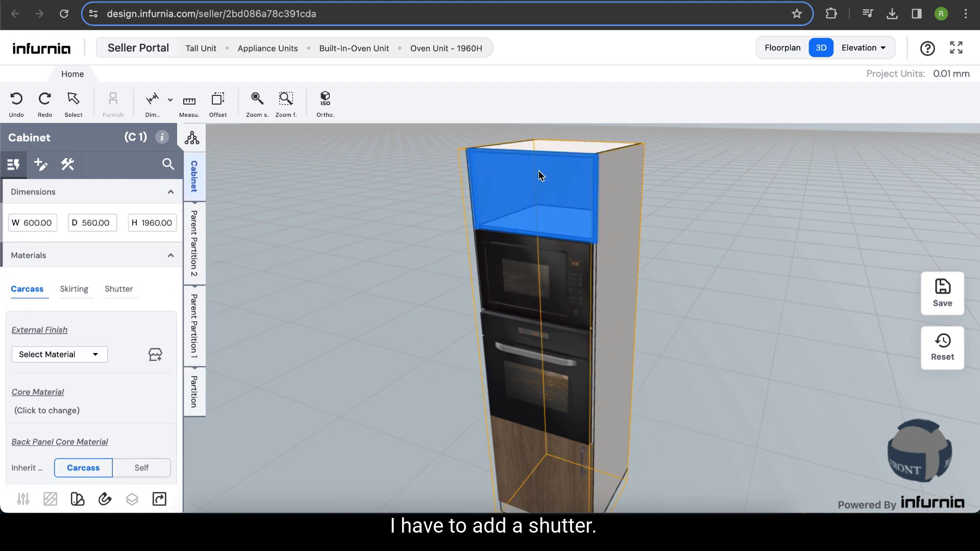
pyautogui.click(204, 372)
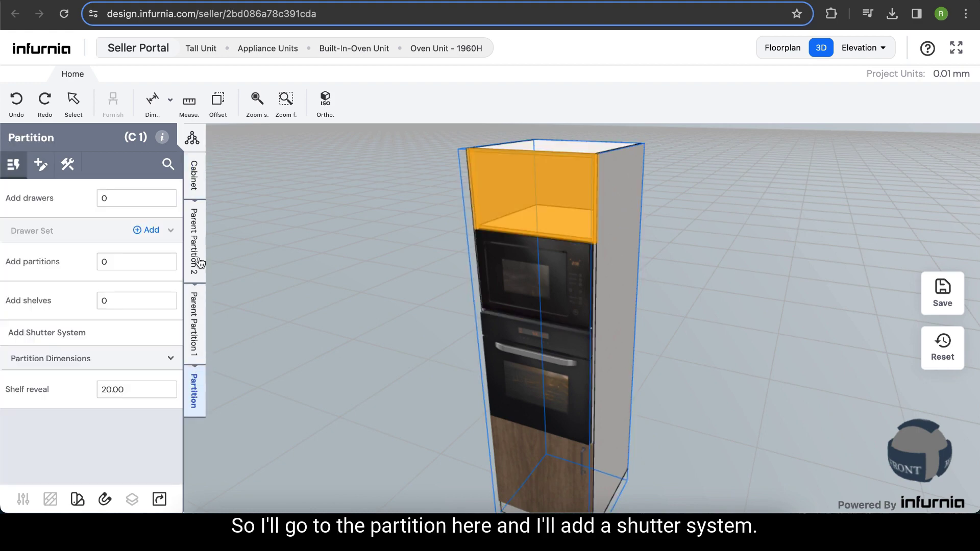
pyautogui.click(57, 334)
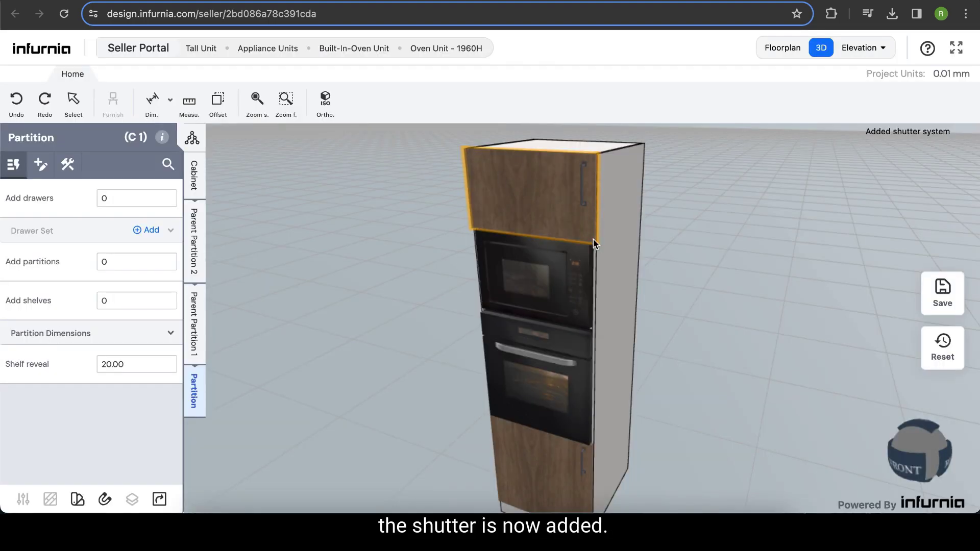
# - Change the top shutter's mechanism to Single Lift Up
pyautogui.click(532, 208)
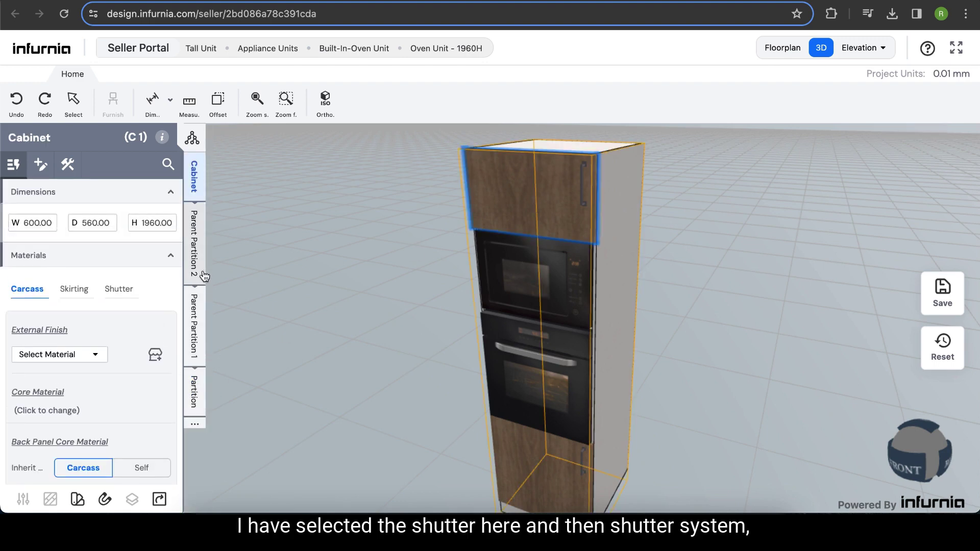
pyautogui.click(190, 424)
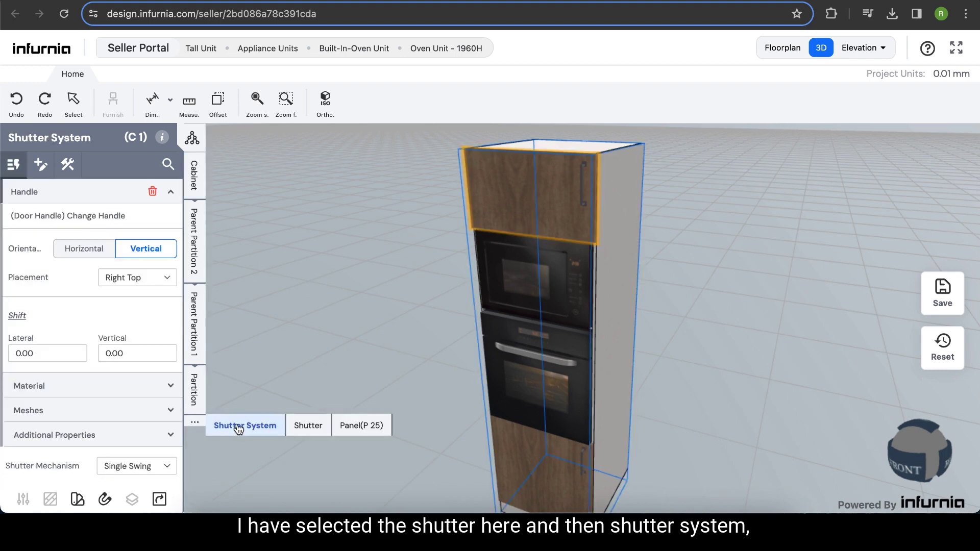
pyautogui.click(238, 425)
pyautogui.scroll(-3, 134, 384)
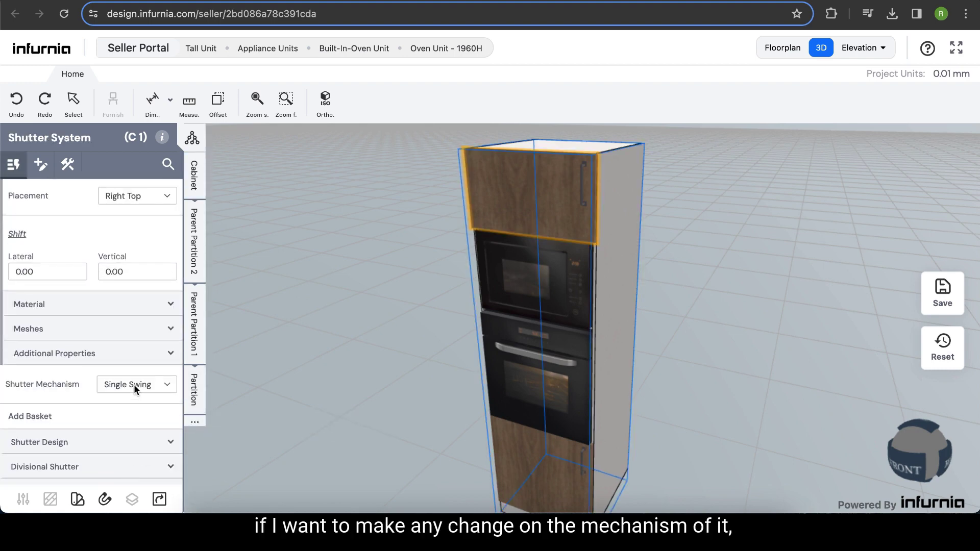
pyautogui.click(134, 384)
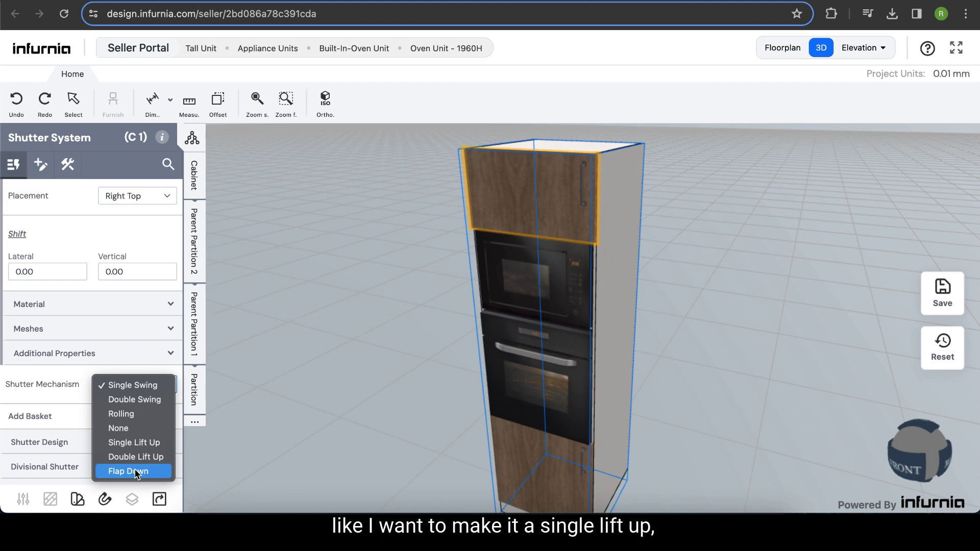
pyautogui.click(149, 443)
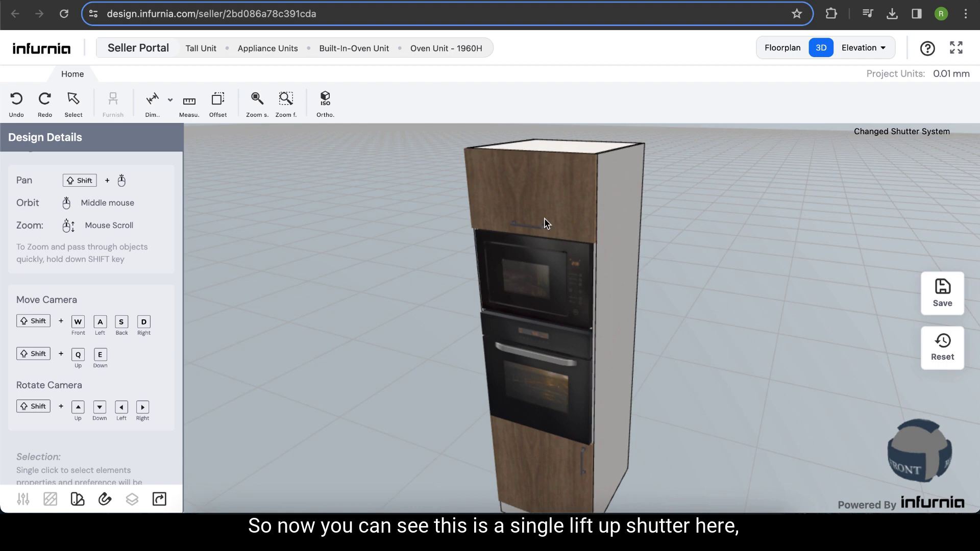
# - Open and close the top lift-up shutter and zoom around the unit to inspect the result
pyautogui.click(492, 197)
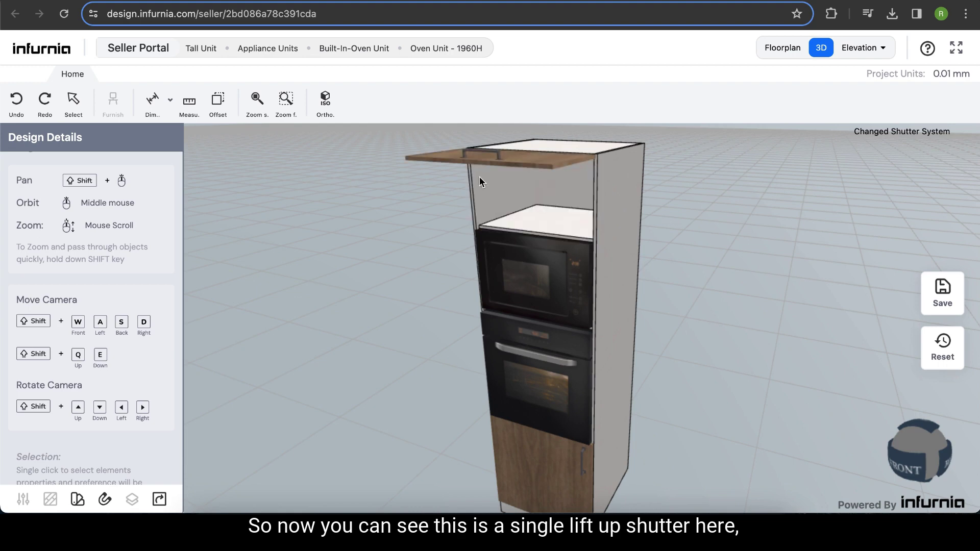
pyautogui.click(525, 161)
pyautogui.scroll(5, 700, 365)
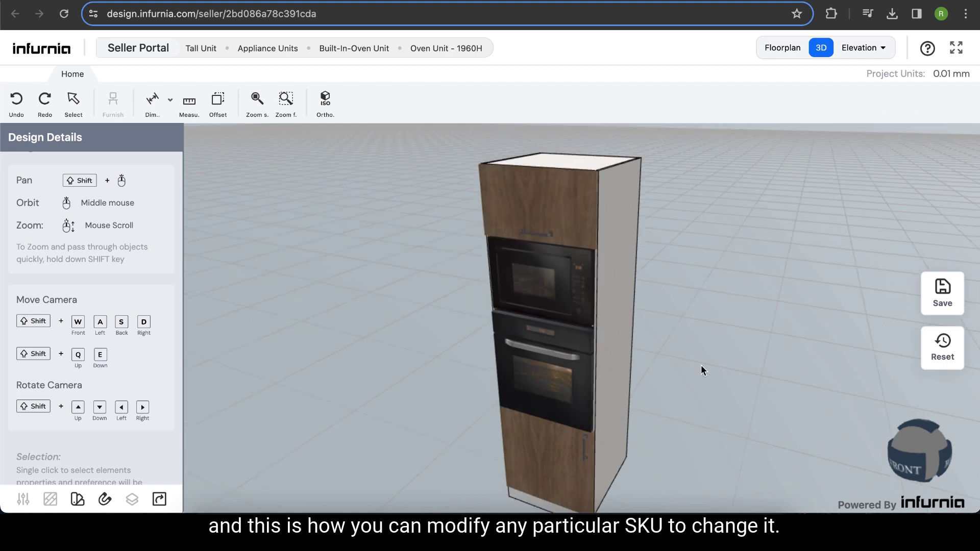
pyautogui.scroll(-5, 671, 336)
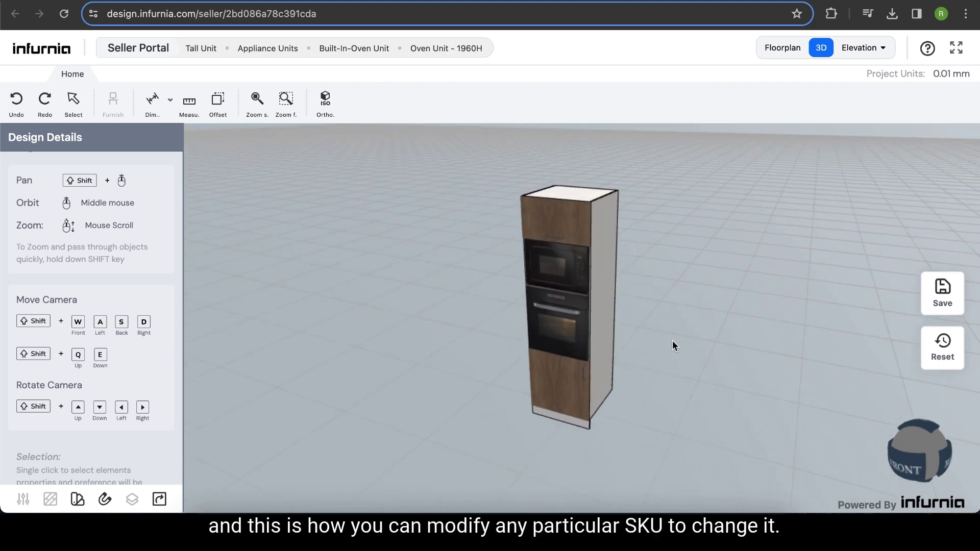
pyautogui.scroll(3, 669, 340)
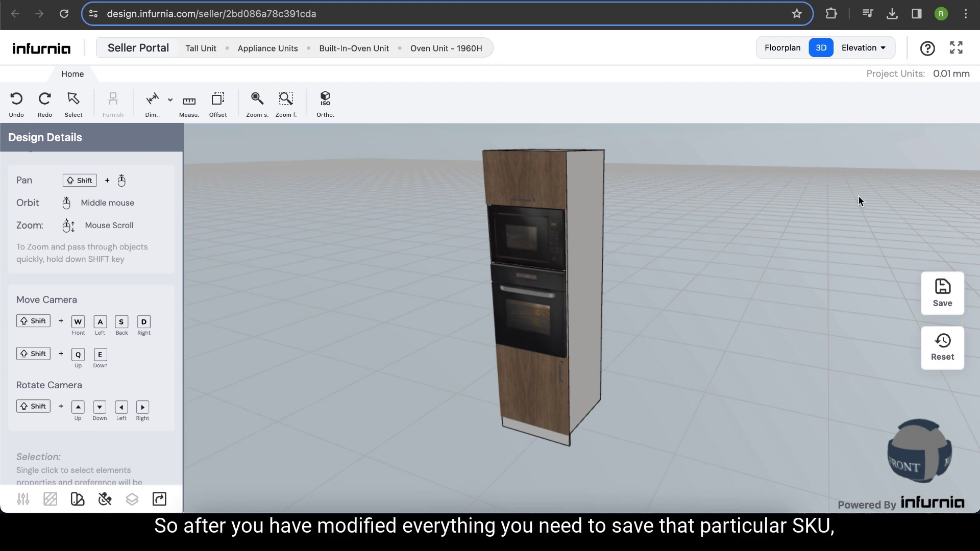
# - Save the SKU, continuing past the pricing issues and accepting the risk warning
pyautogui.click(955, 293)
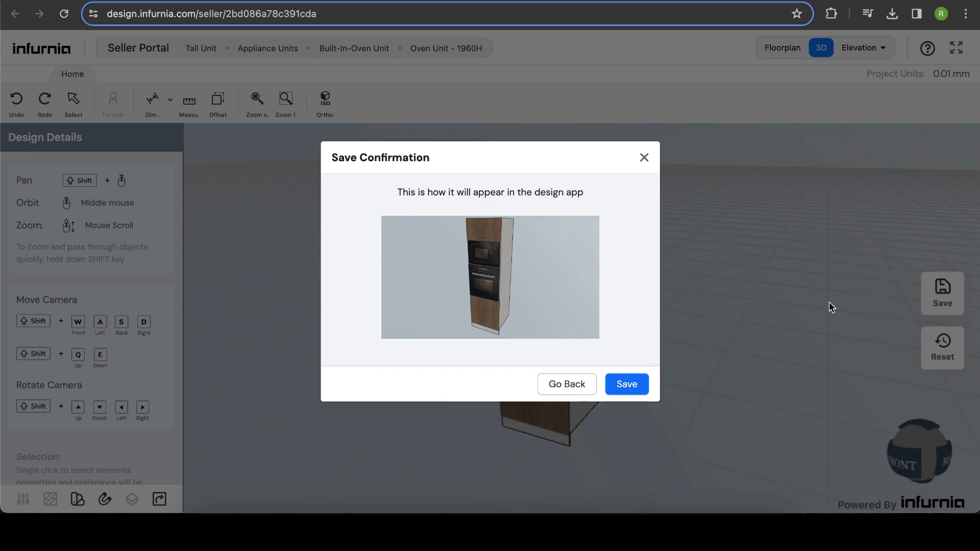
pyautogui.click(631, 386)
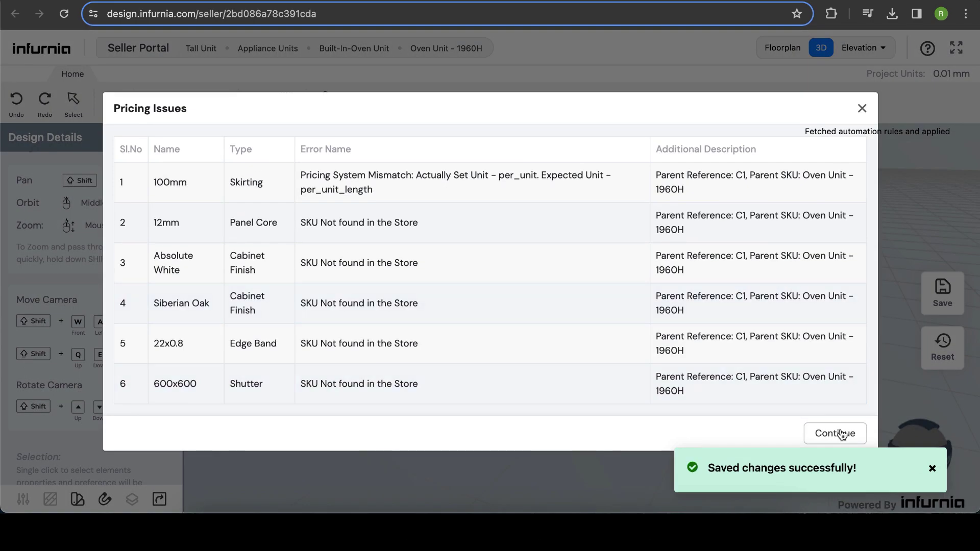
pyautogui.click(841, 433)
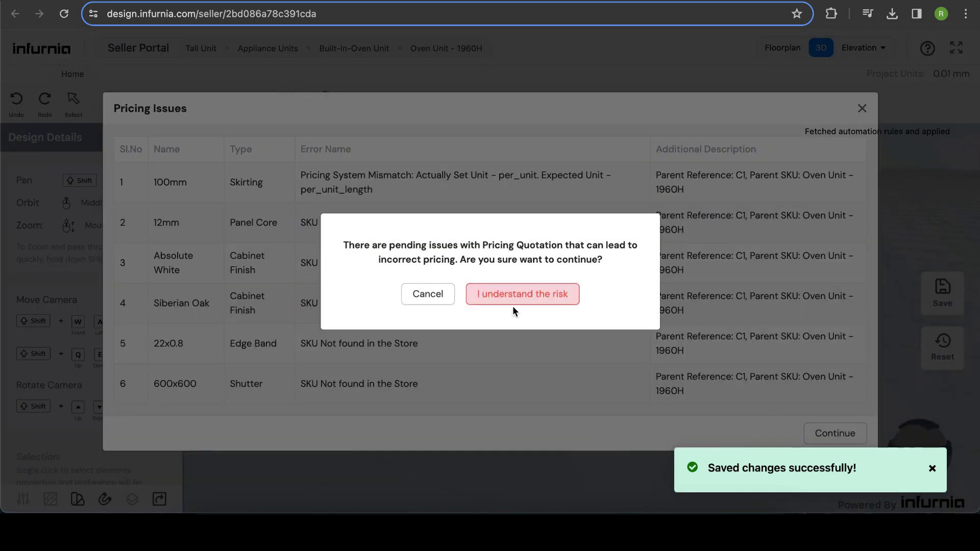
pyautogui.click(499, 300)
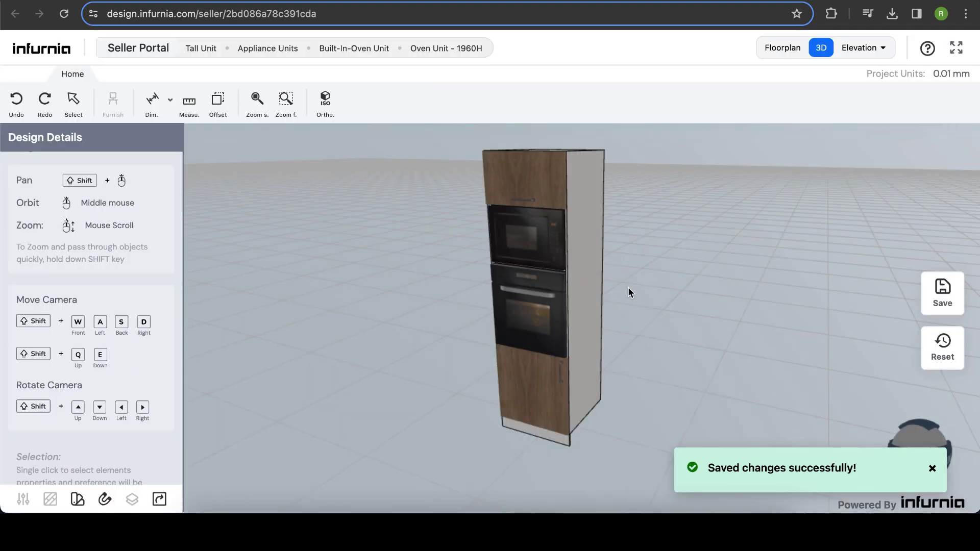